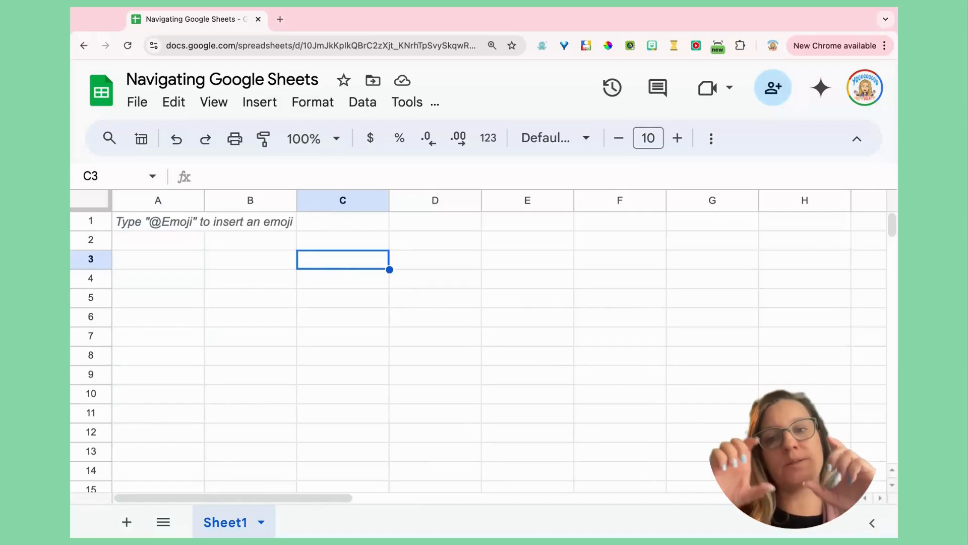
# - Enter three sample first names in C3, C4 and C5, one per row
pyautogui.write('Alice')
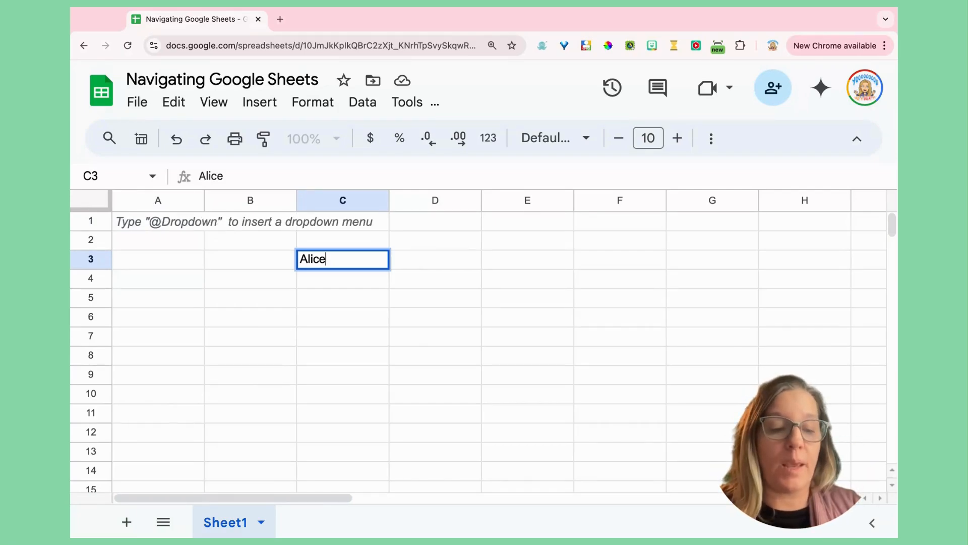
pyautogui.press('Return')
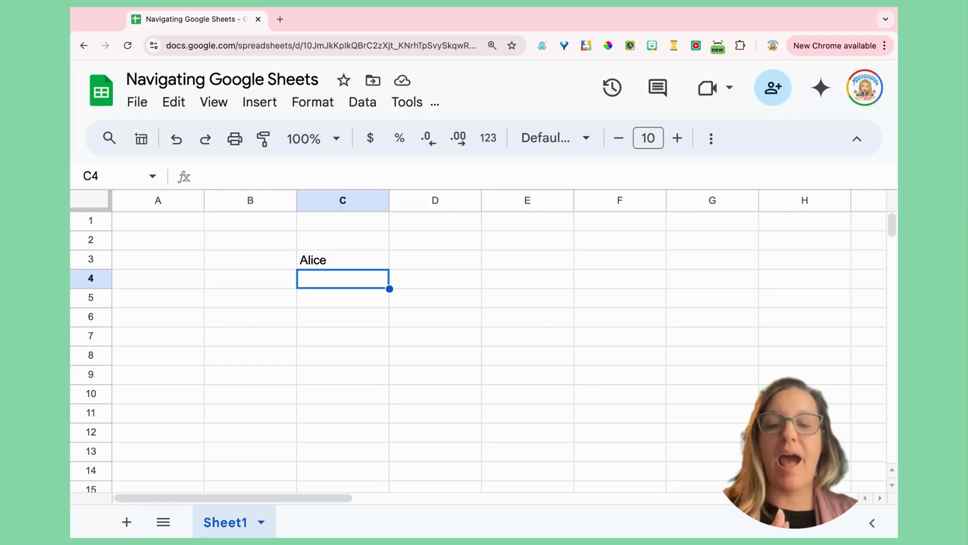
pyautogui.write('Nancy')
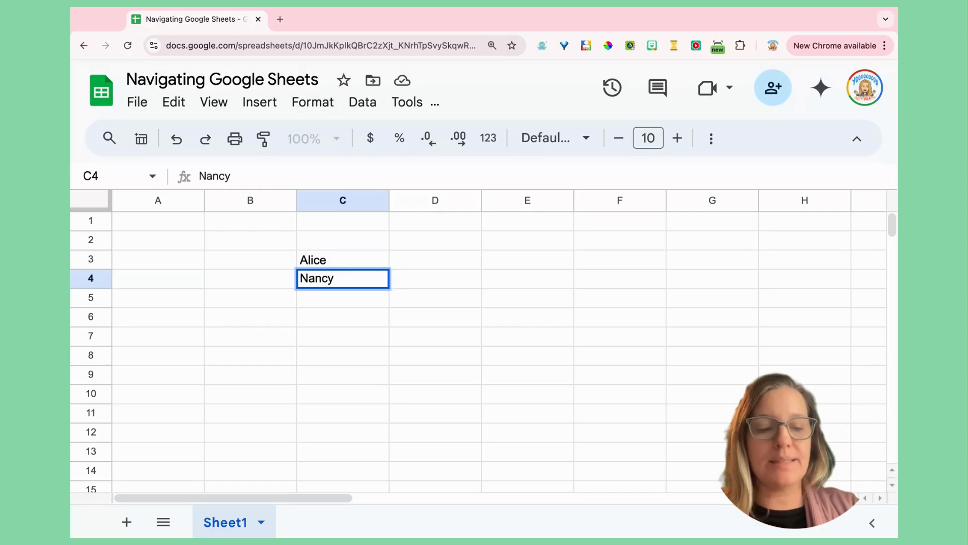
pyautogui.press('Return')
pyautogui.write('Paul')
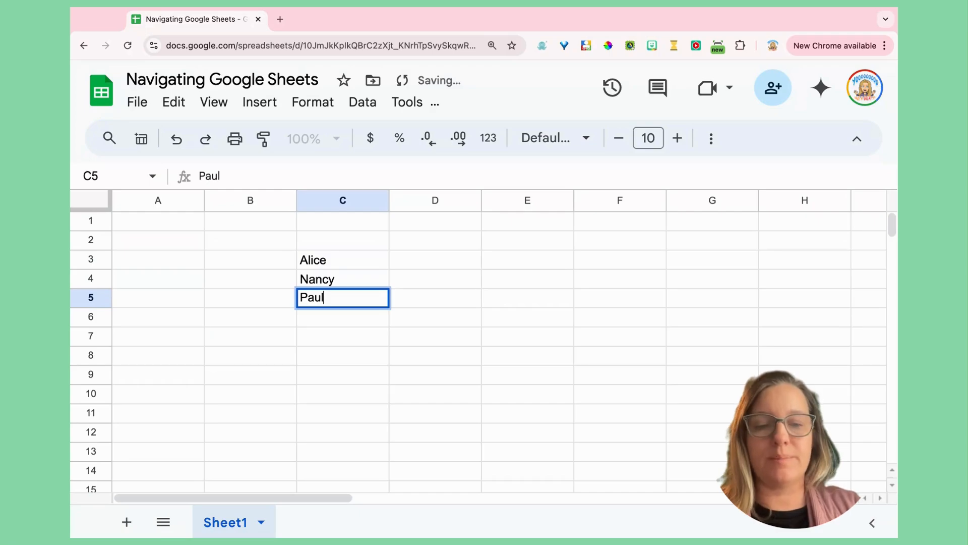
pyautogui.press('Return')
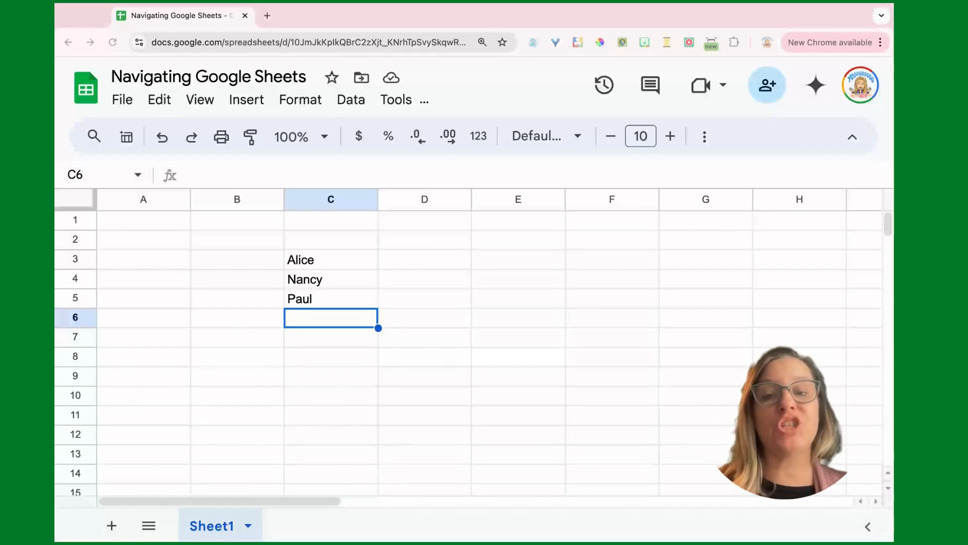
# - Rename Sheet1 to 'Names', add a blank Sheet2 and select its row 1
pyautogui.doubleClick(222, 527)
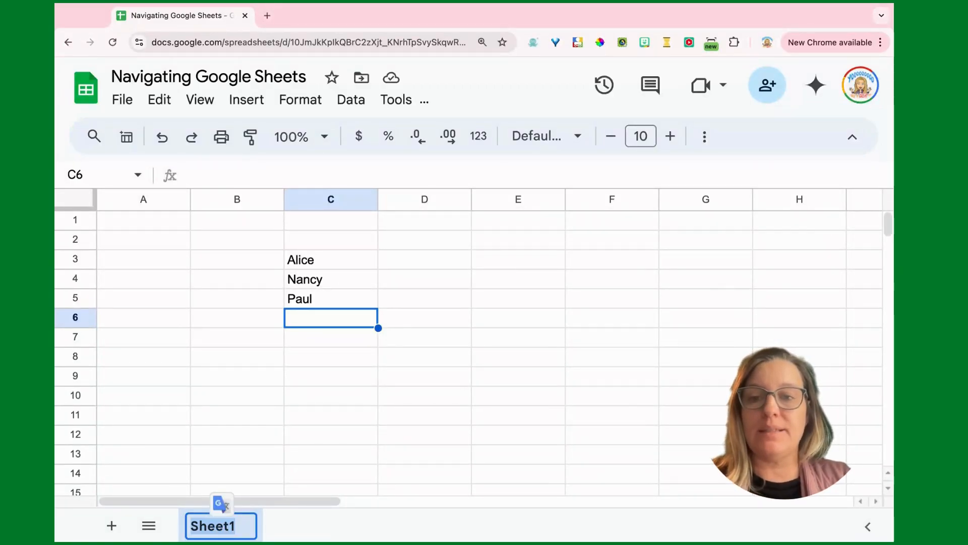
pyautogui.write('Names')
pyautogui.press('Return')
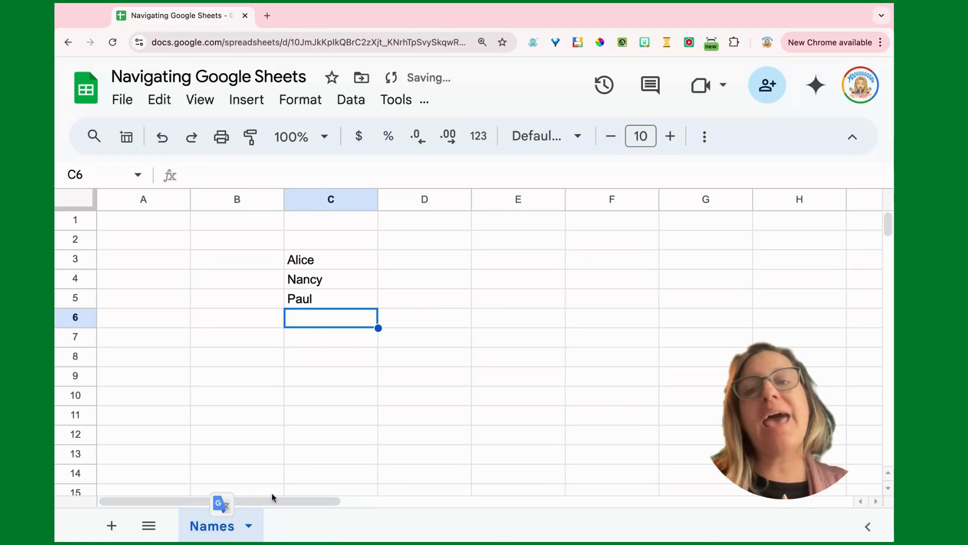
pyautogui.click(112, 526)
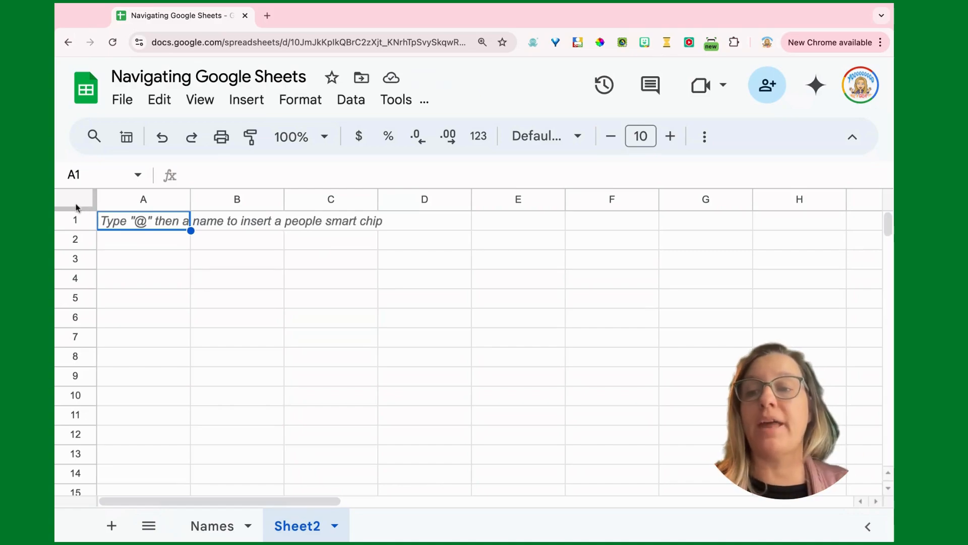
pyautogui.click(75, 222)
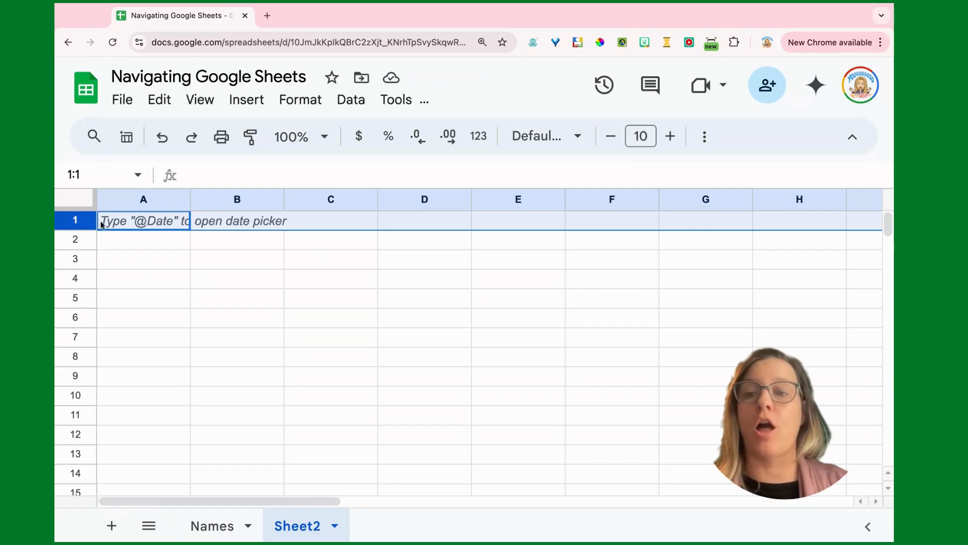
# - Enter the headers First Name, Last Name, Email Address and Note in A1 through D1
pyautogui.click(140, 223)
pyautogui.write('First Name')
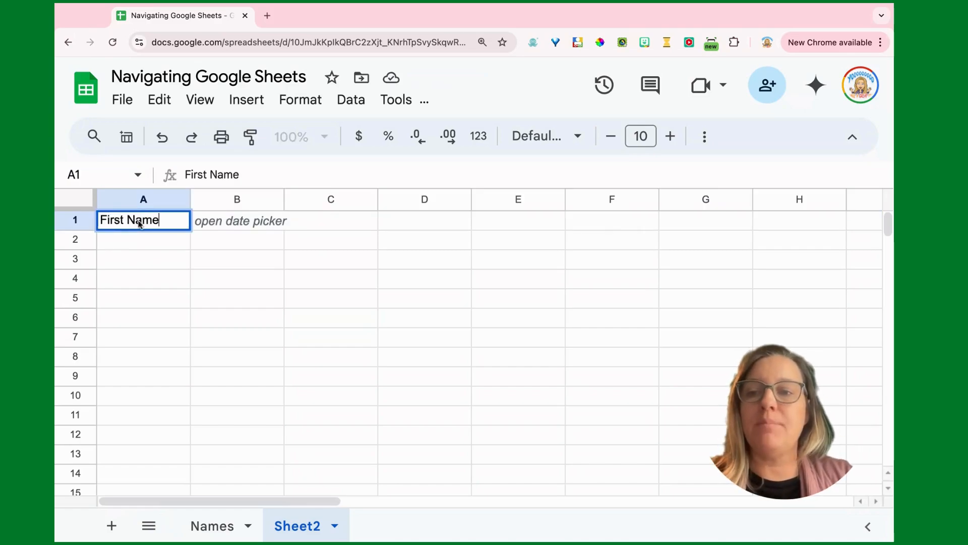
pyautogui.press('Tab')
pyautogui.write('Last Name')
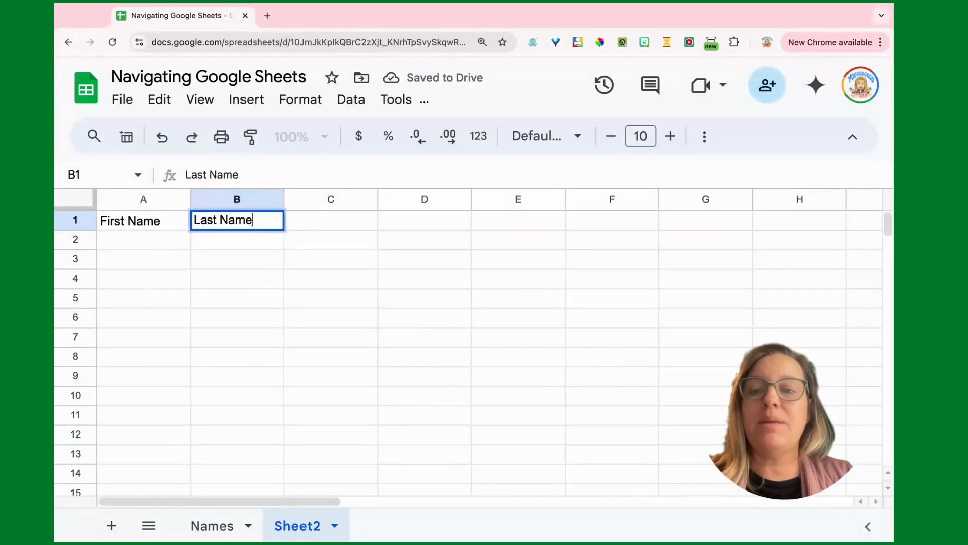
pyautogui.press('Tab')
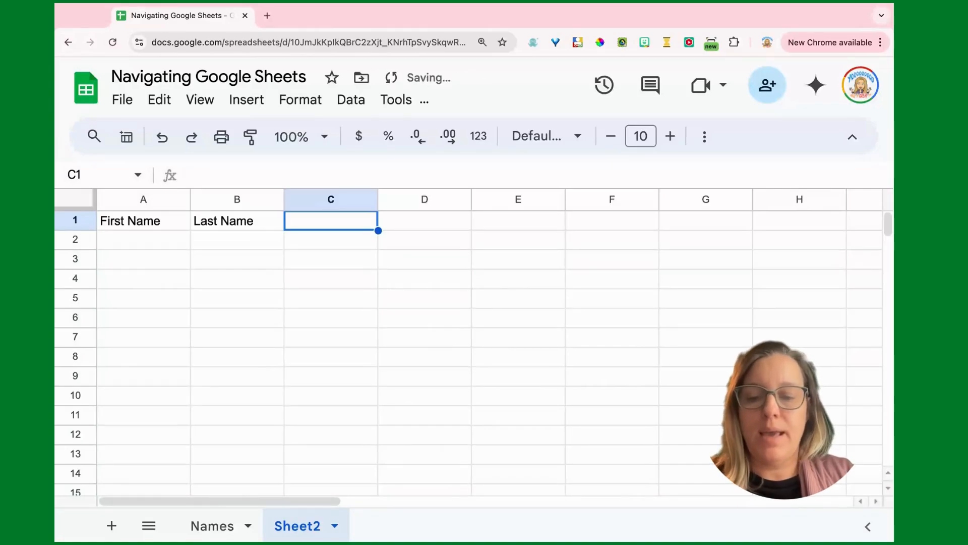
pyautogui.write('Email Address')
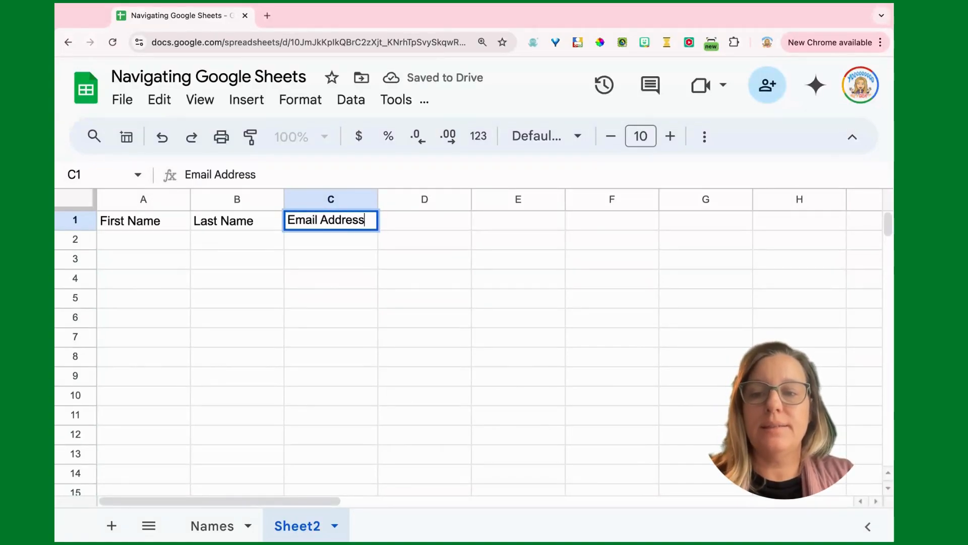
pyautogui.press('Tab')
pyautogui.write('Note')
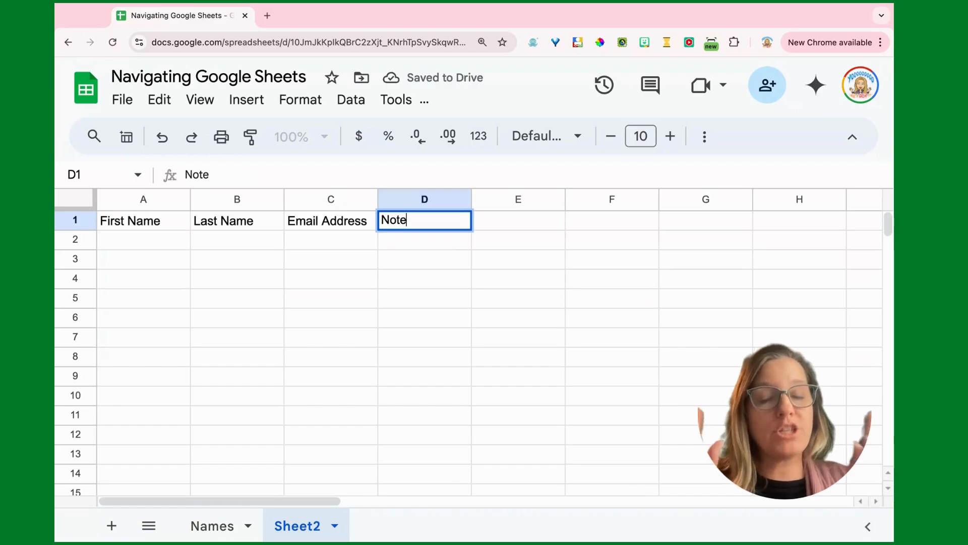
pyautogui.press('Return')
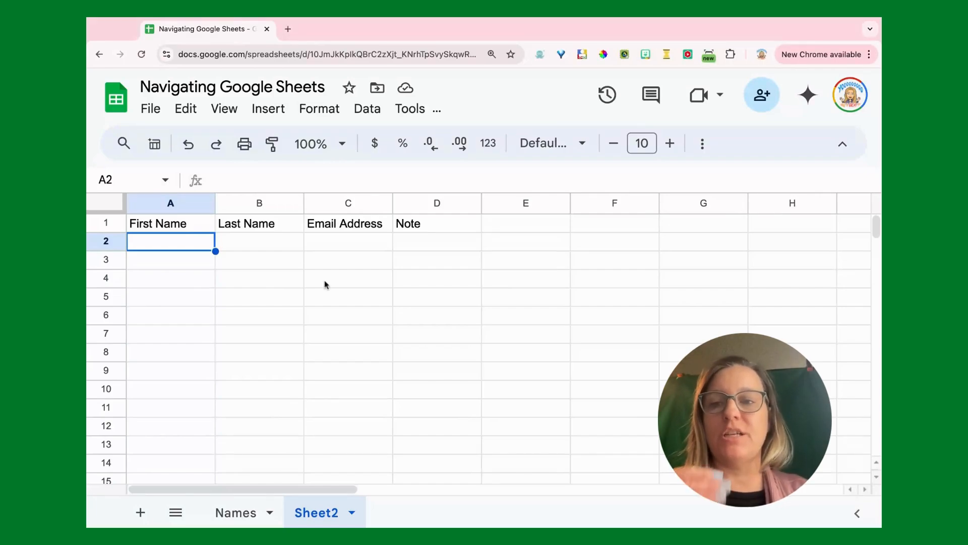
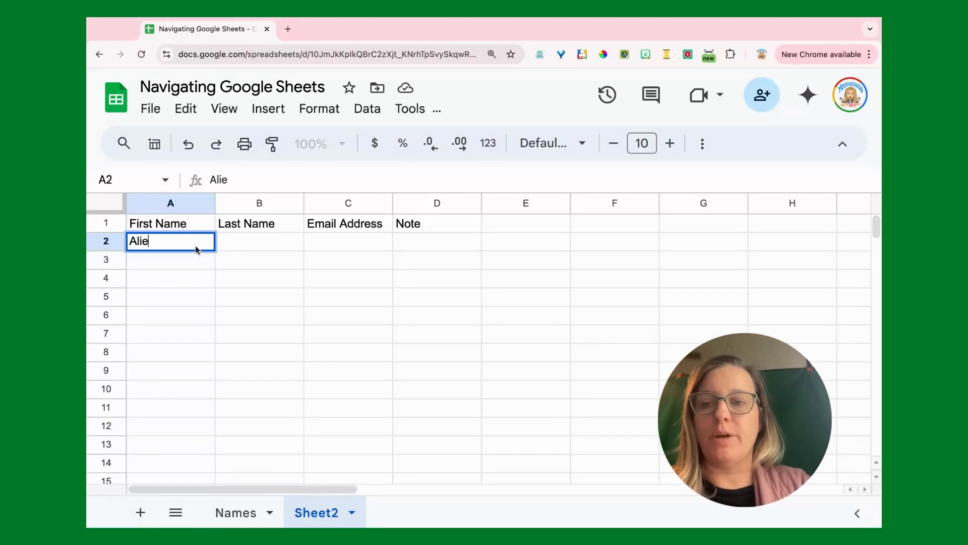
# - Fill row 2 with a contact's first name, last name, e-mail address and a note
pyautogui.press('Tab')
pyautogui.press('Tab')
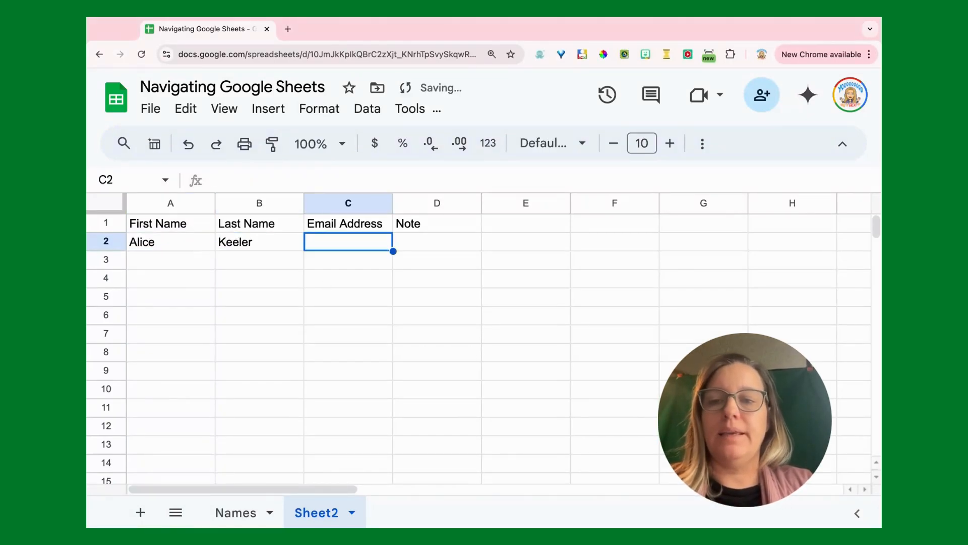
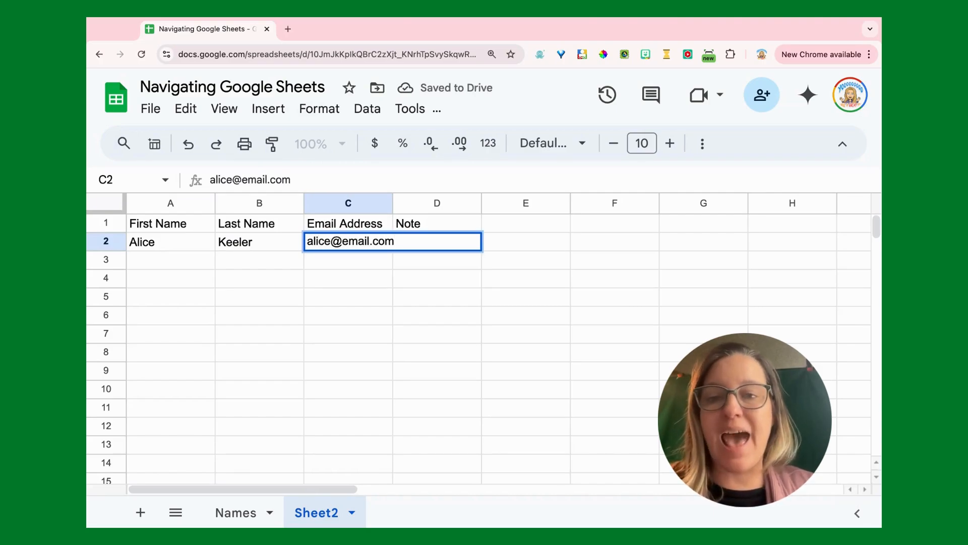
pyautogui.press('Tab')
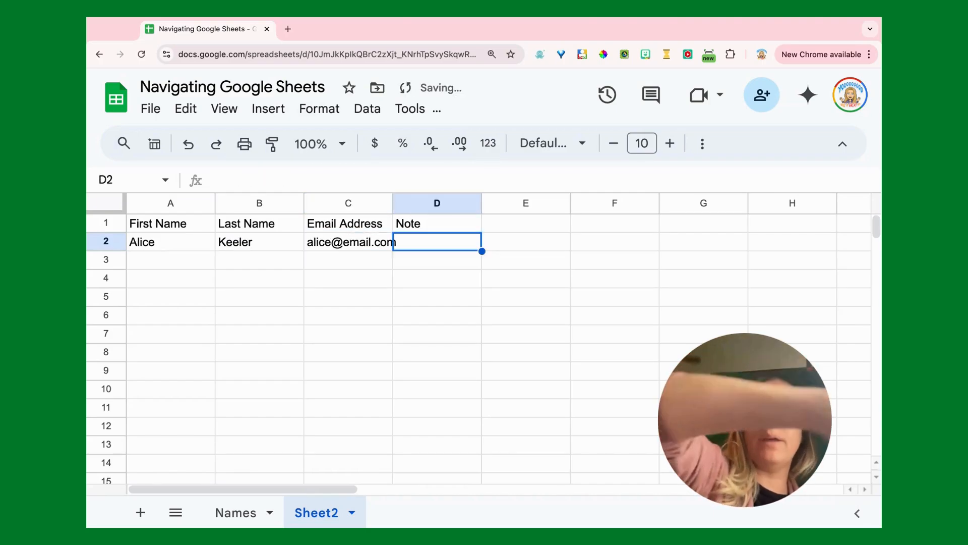
pyautogui.write('Ali')
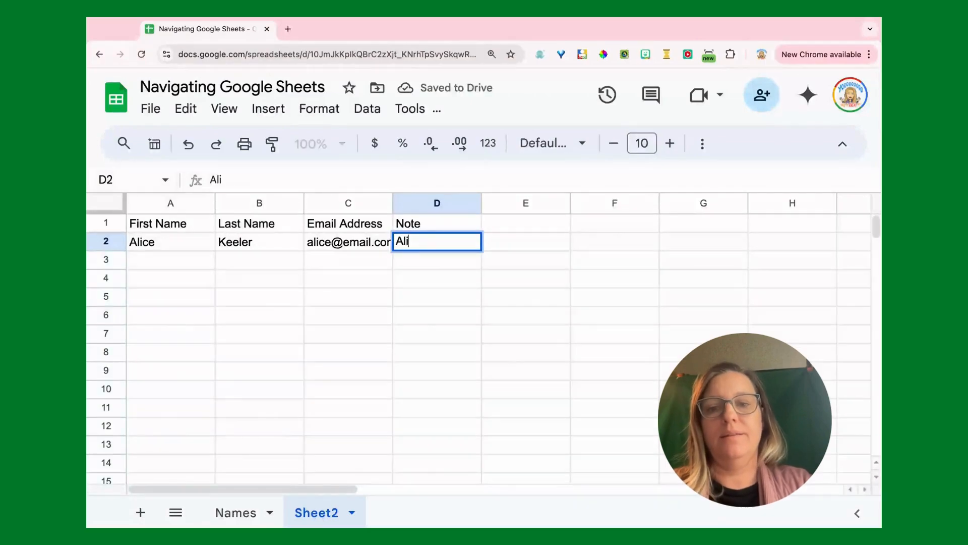
pyautogui.write('ce. love')
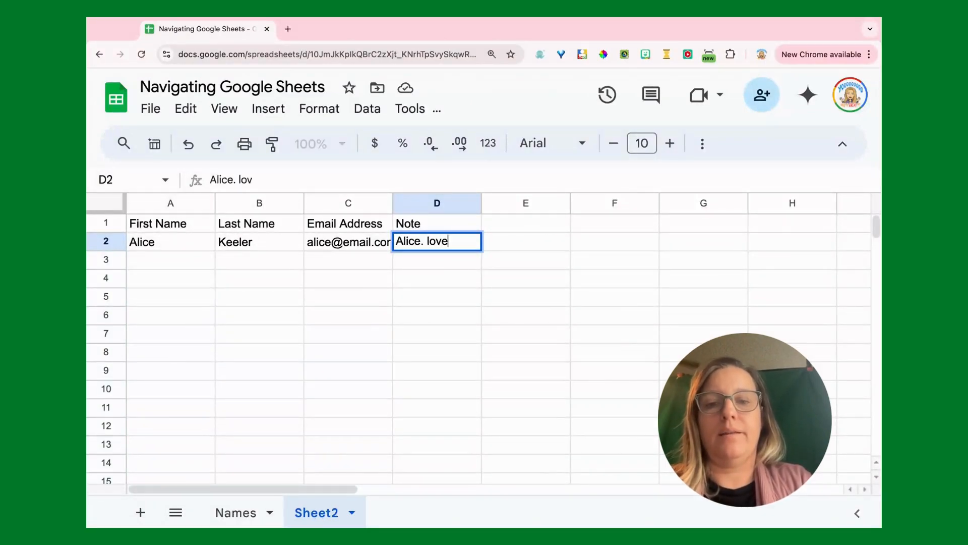
pyautogui.write('s spreadsheets')
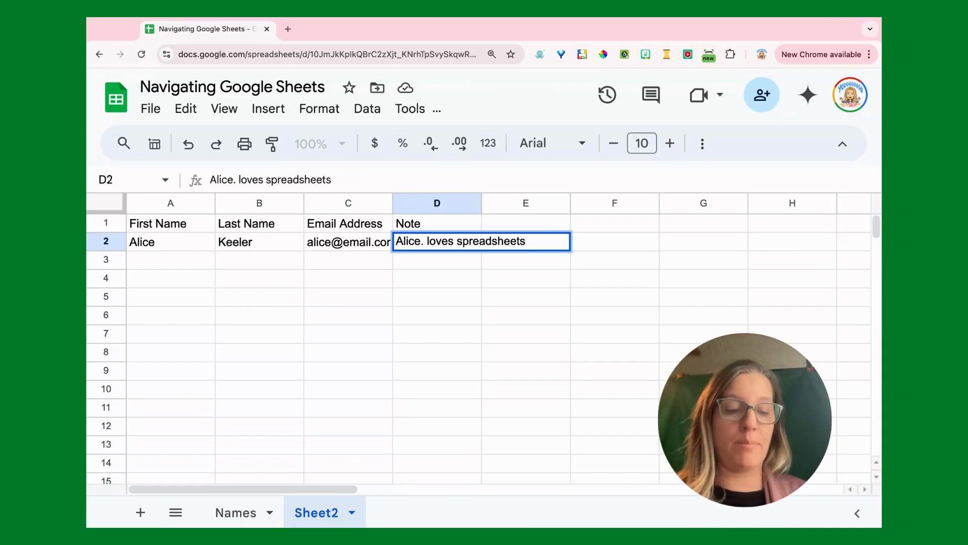
pyautogui.press('Return')
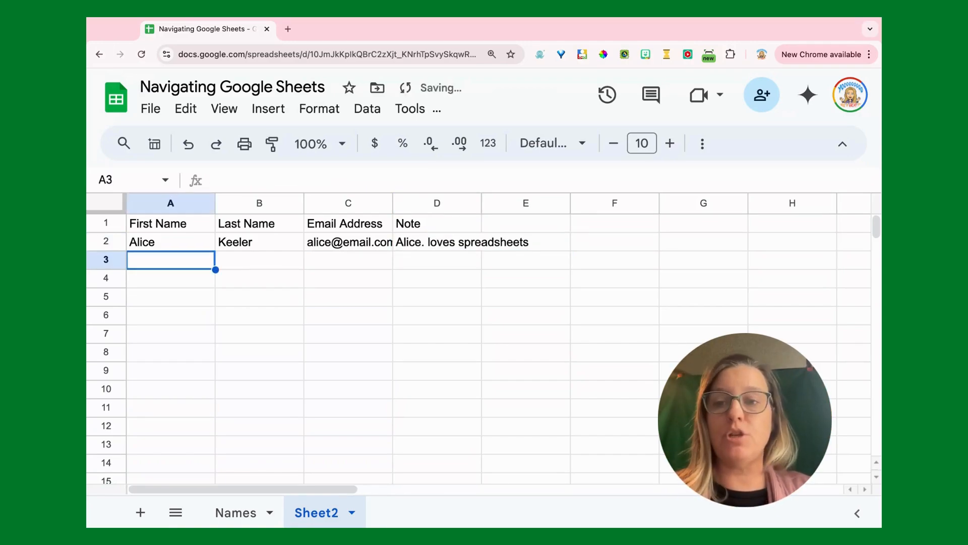
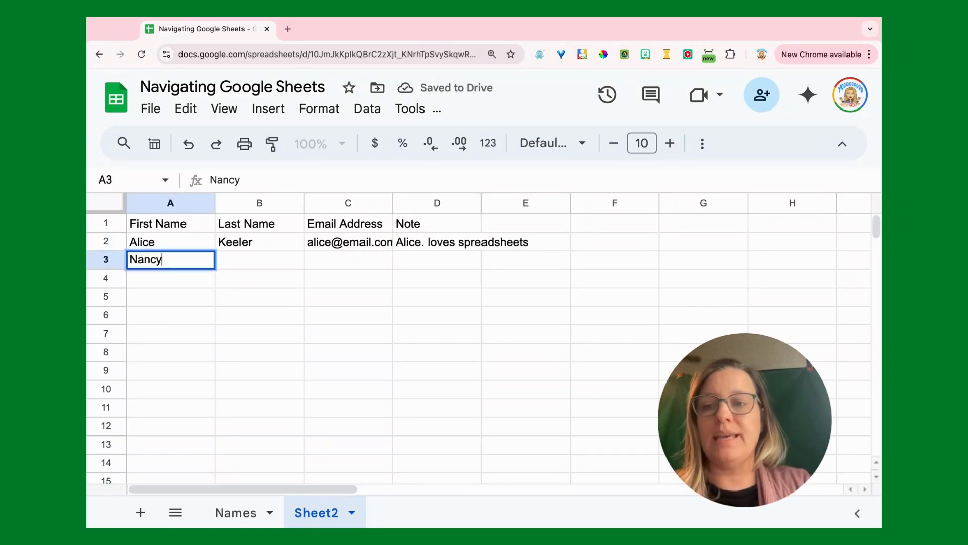
# - Fill the next row with a second contact's details, then enter a third first name in A4
pyautogui.press('Tab')
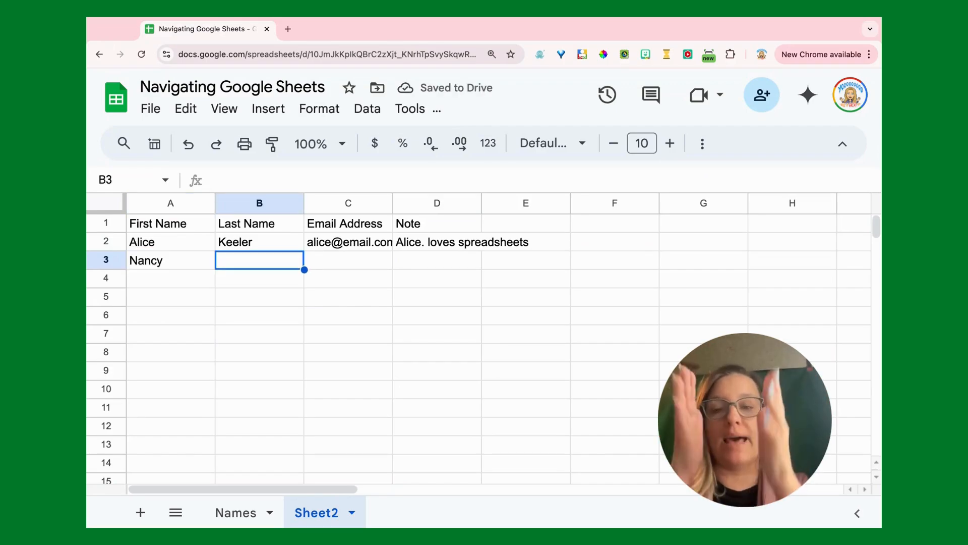
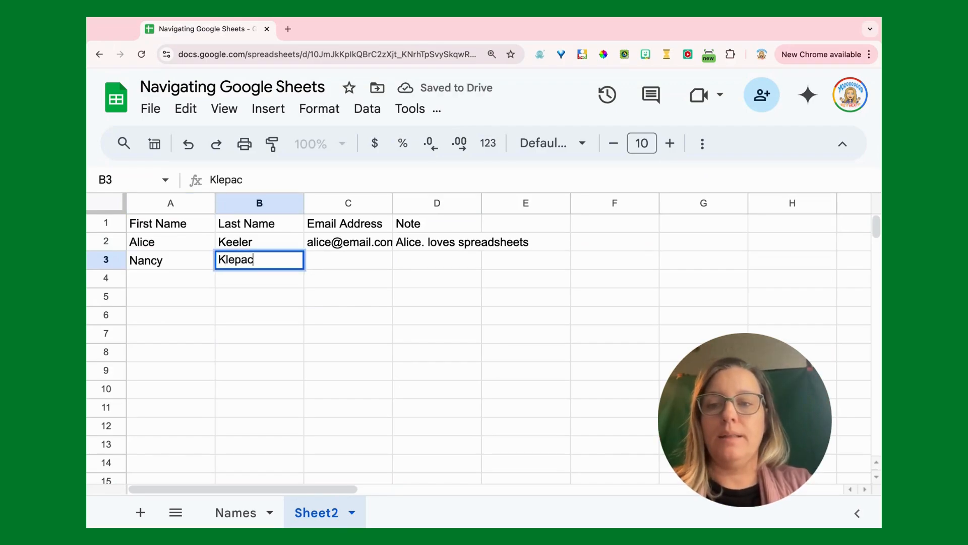
pyautogui.press('Tab')
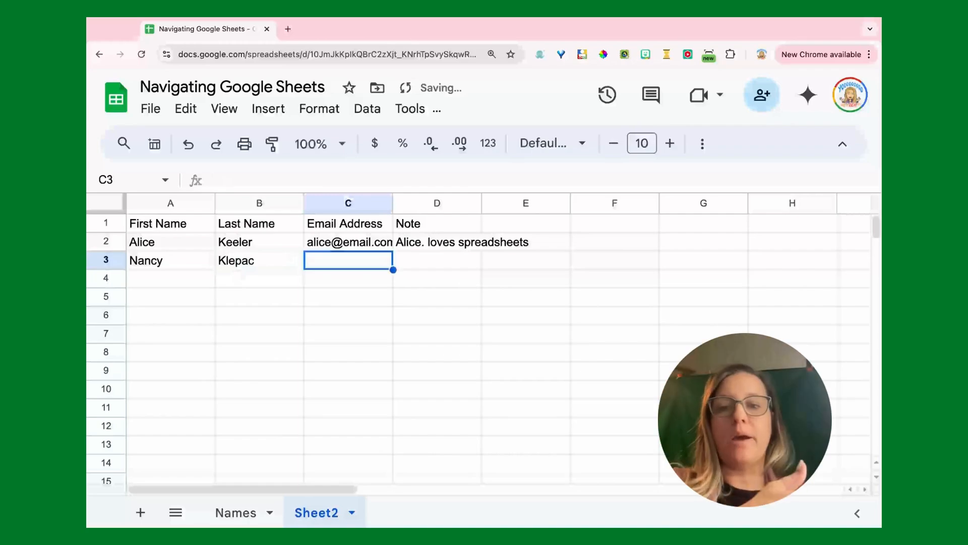
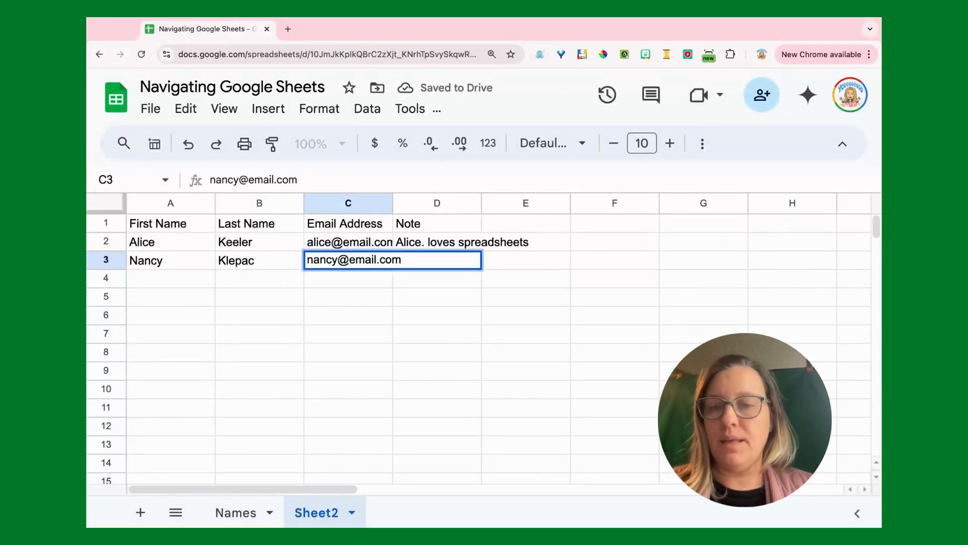
pyautogui.press('Tab')
pyautogui.write('Nancy')
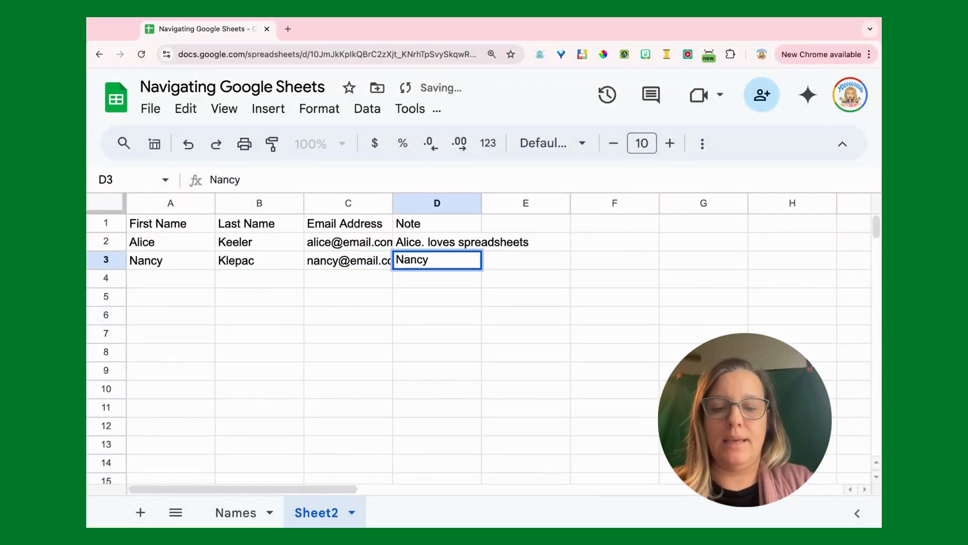
pyautogui.write(' is my sister')
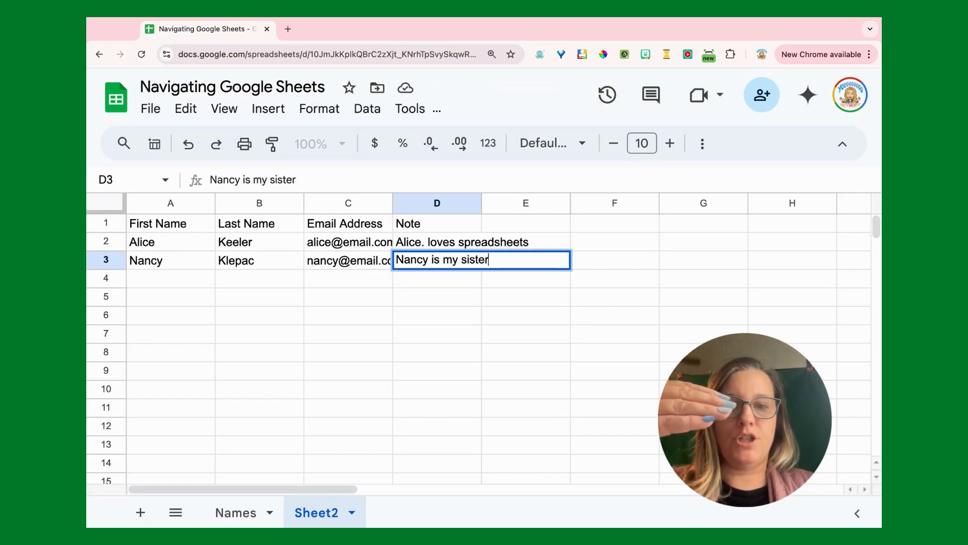
pyautogui.press('Return')
pyautogui.write('Paul')
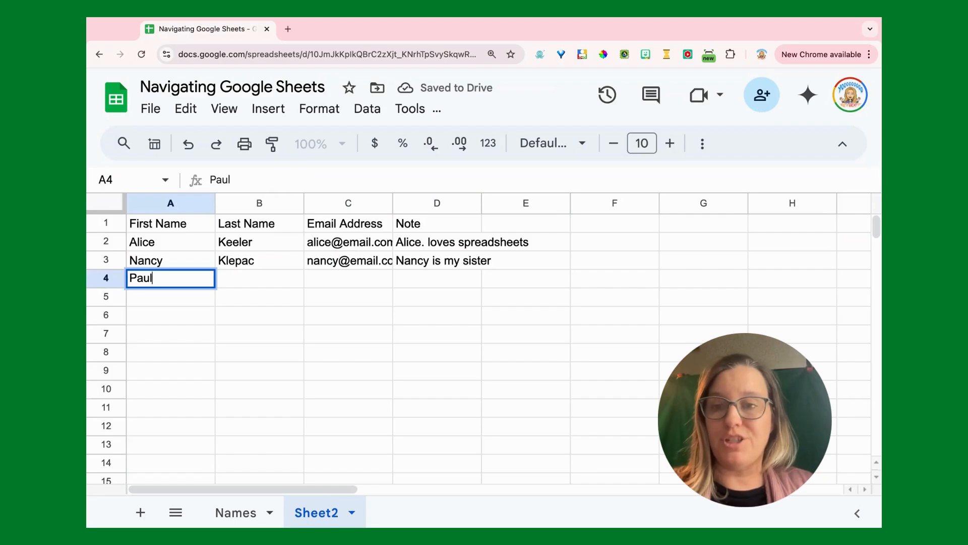
pyautogui.press('Tab')
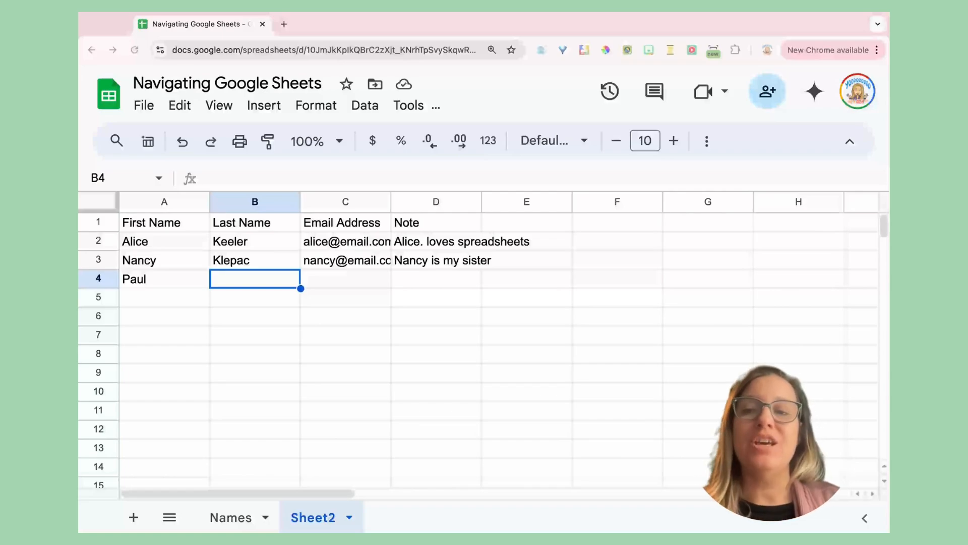
# - Add three blank sheets, Sheet3, Sheet4 and Sheet5, to the workbook
pyautogui.click(134, 518)
pyautogui.click(133, 518)
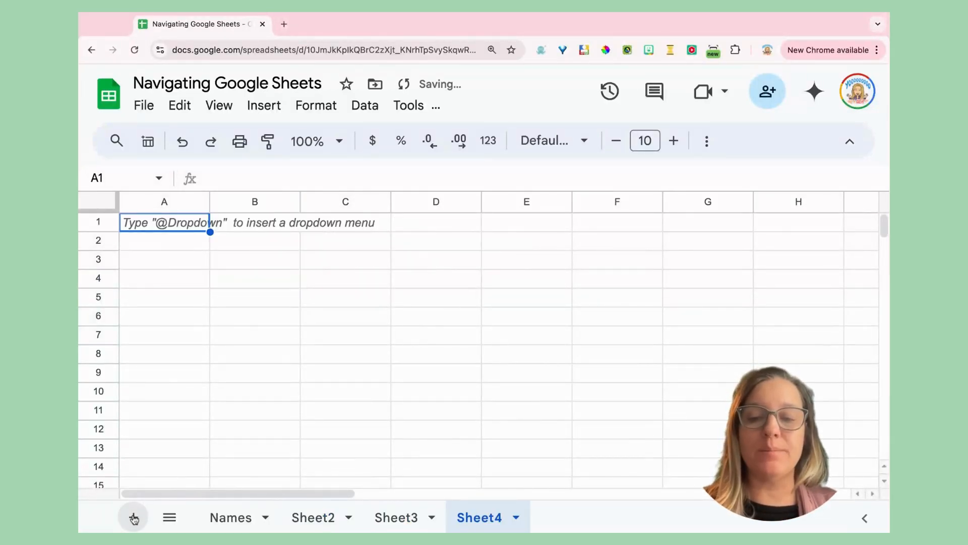
pyautogui.click(134, 518)
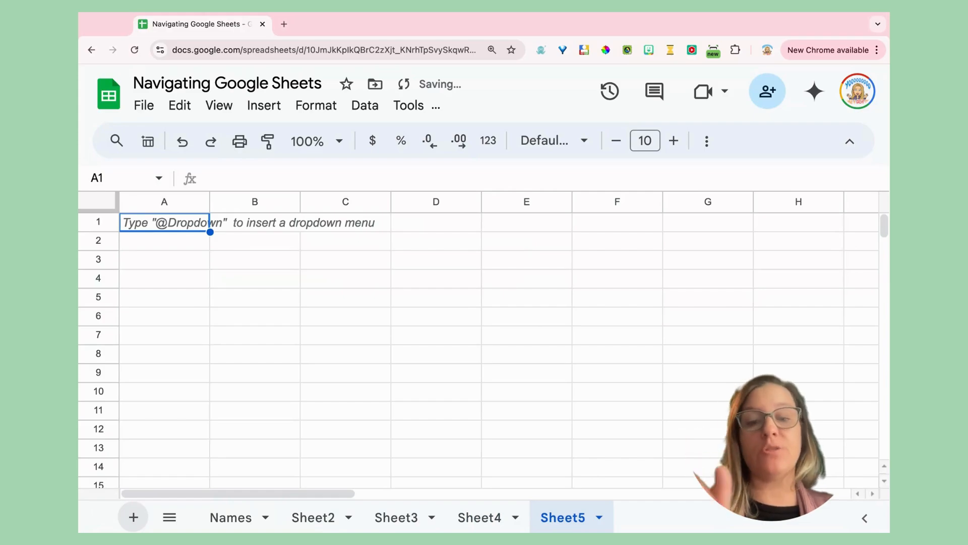
# - Rename Sheet2 to 'Table of Names' and Sheet3 to 'Foods'
pyautogui.click(330, 519)
pyautogui.doubleClick(331, 519)
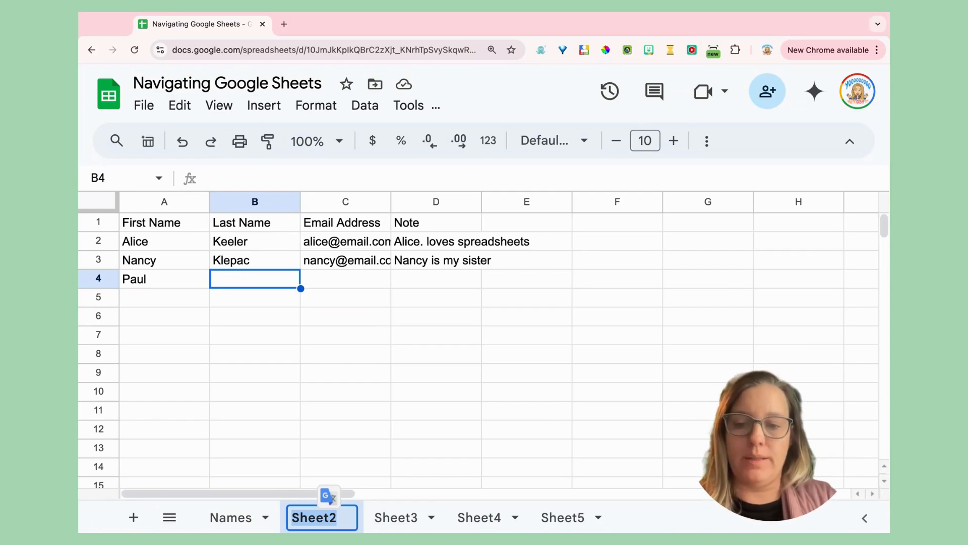
pyautogui.write('Tabl')
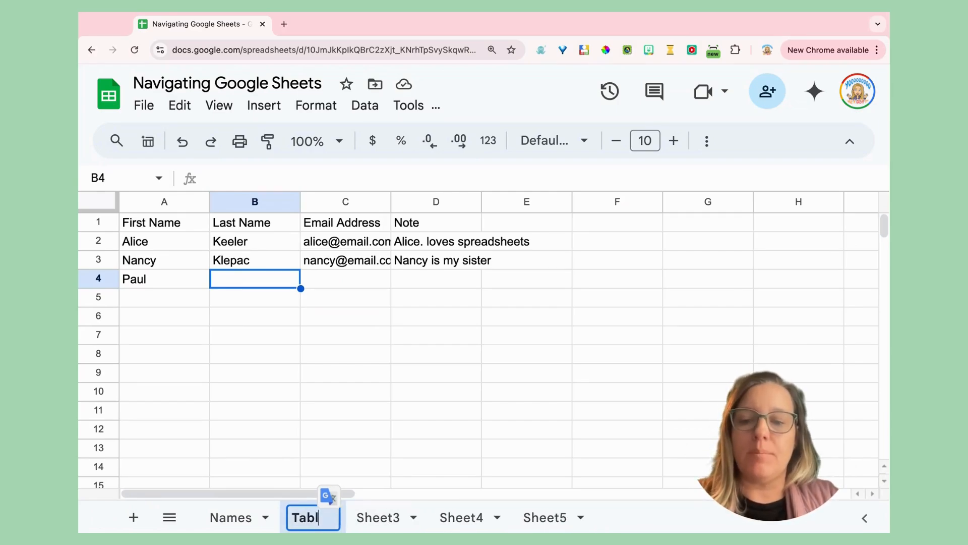
pyautogui.write('e of Names')
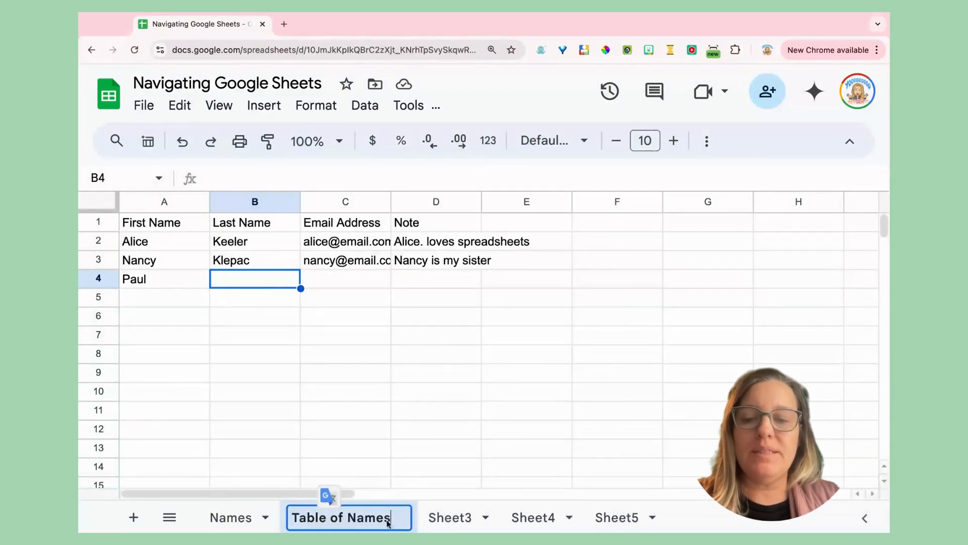
pyautogui.click(464, 520)
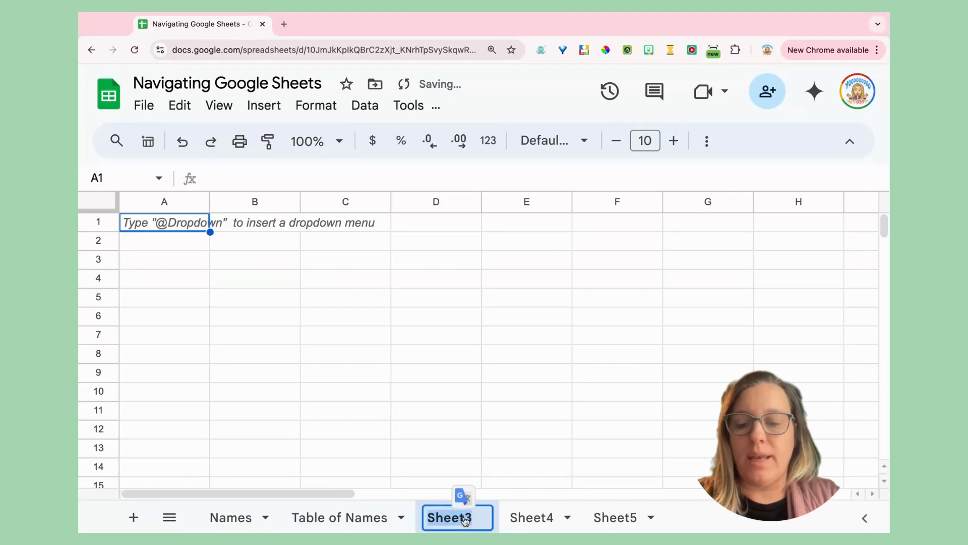
pyautogui.write('Foods')
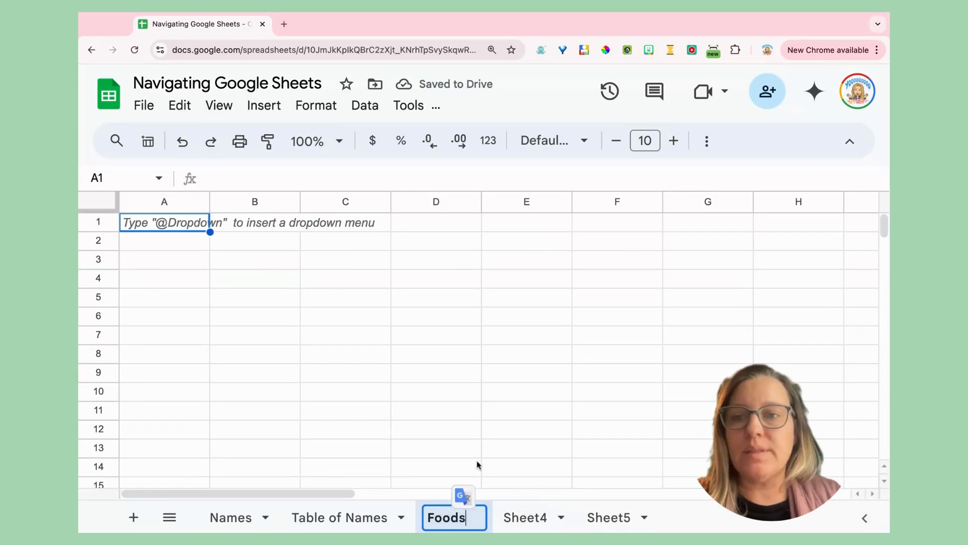
pyautogui.click(450, 407)
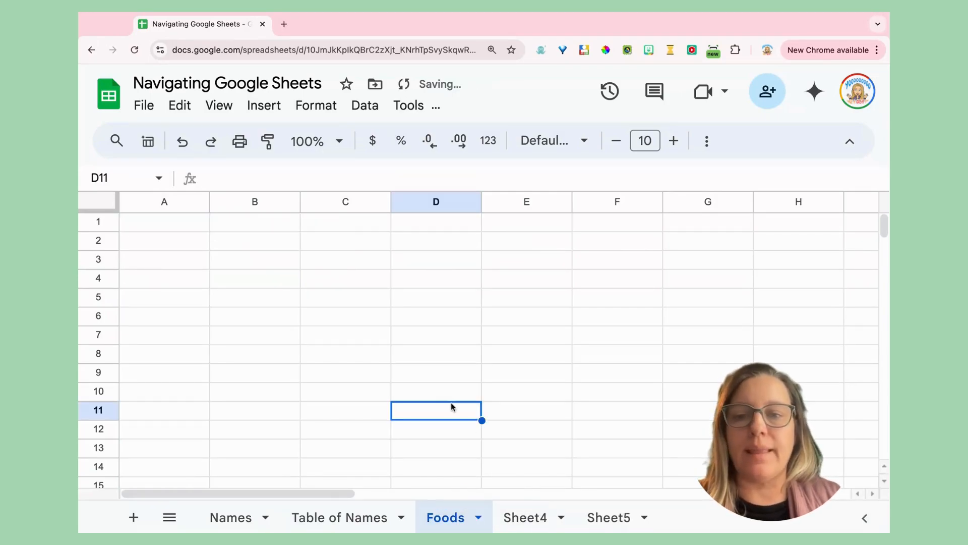
pyautogui.click(383, 516)
pyautogui.click(242, 519)
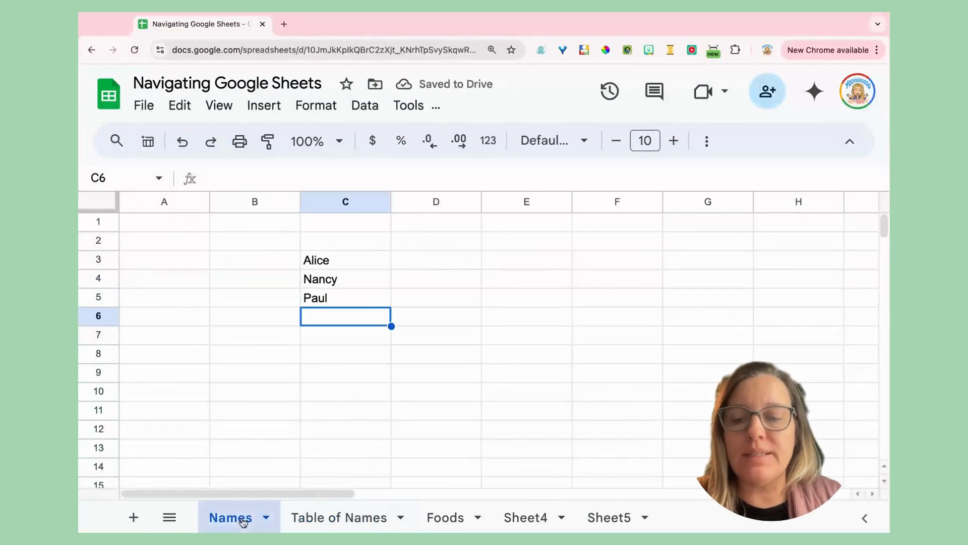
pyautogui.click(342, 520)
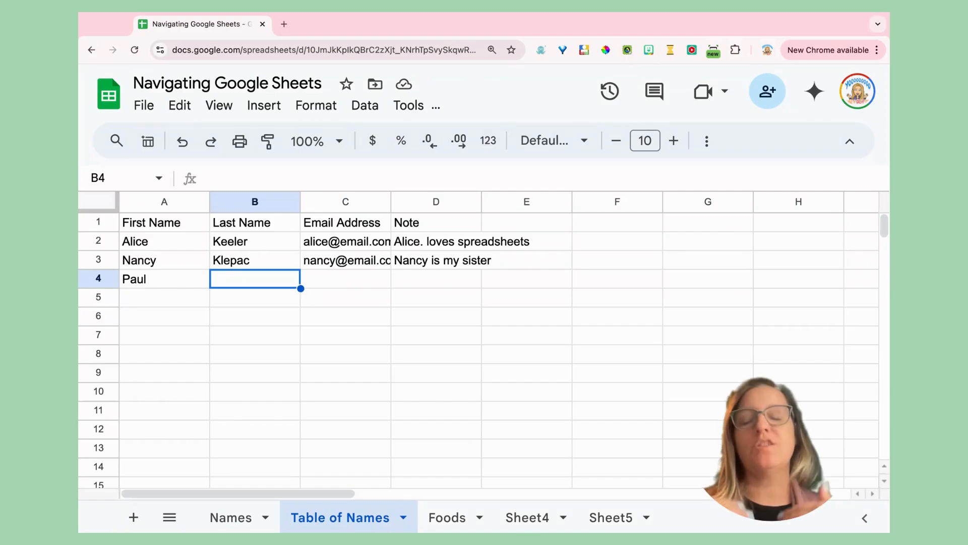
pyautogui.moveTo(342, 518)
pyautogui.mouseDown()
pyautogui.moveTo(529, 518)
pyautogui.moveTo(317, 516)
pyautogui.moveTo(333, 516)
pyautogui.mouseUp()
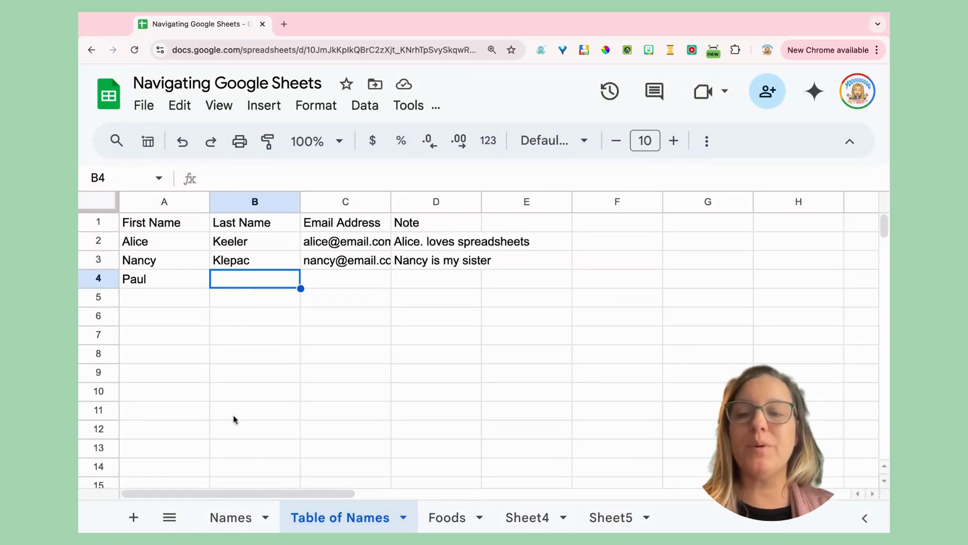
pyautogui.press('Right')
pyautogui.press('Right')
pyautogui.press('Right')
pyautogui.press('Right')
pyautogui.press('Right')
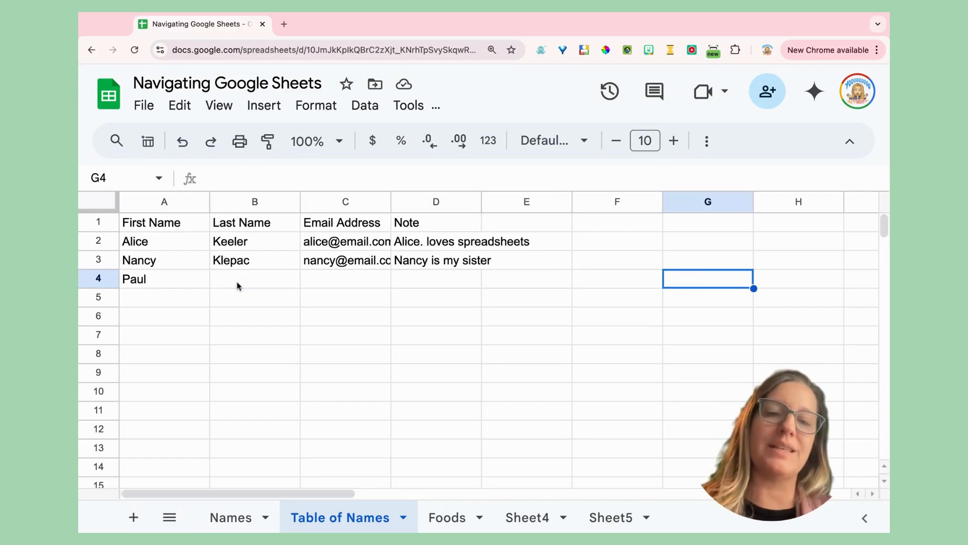
pyautogui.press('Left')
pyautogui.press('Left')
pyautogui.press('Left')
pyautogui.press('Left')
pyautogui.press('Left')
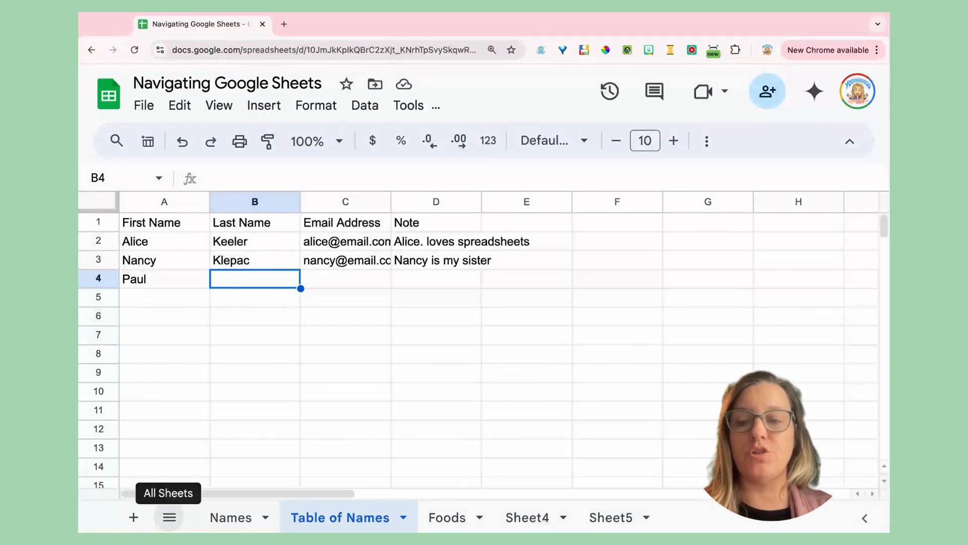
# - Switch to the empty Sheet5 using the All Sheets list
pyautogui.click(169, 517)
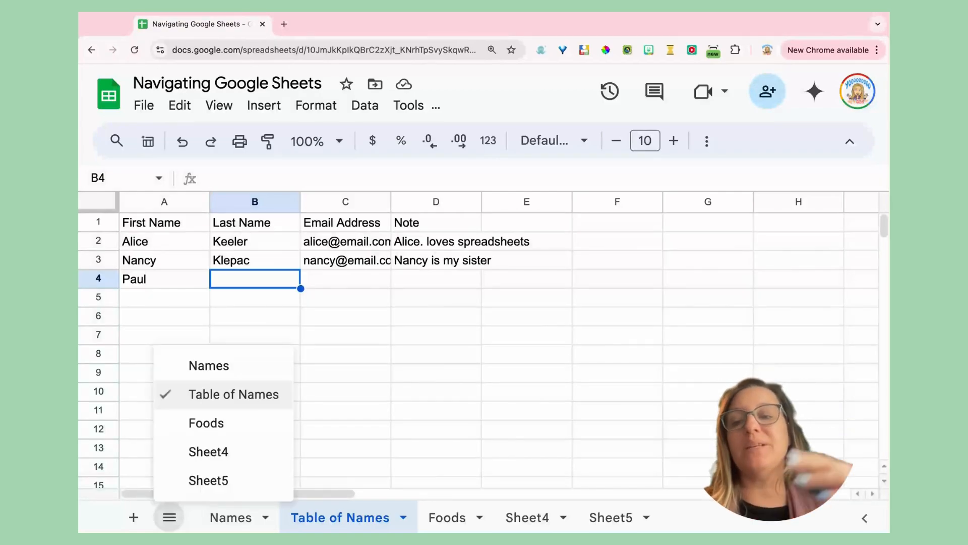
pyautogui.click(233, 485)
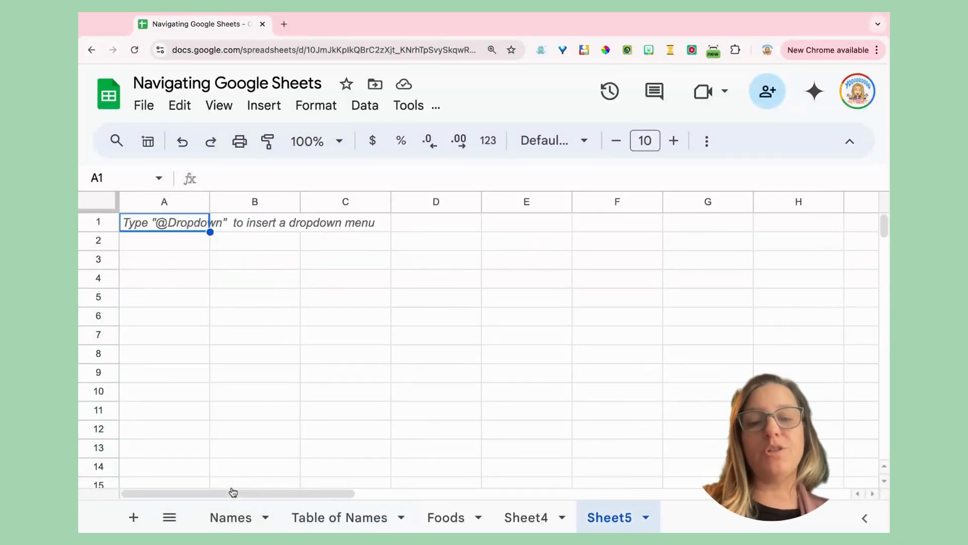